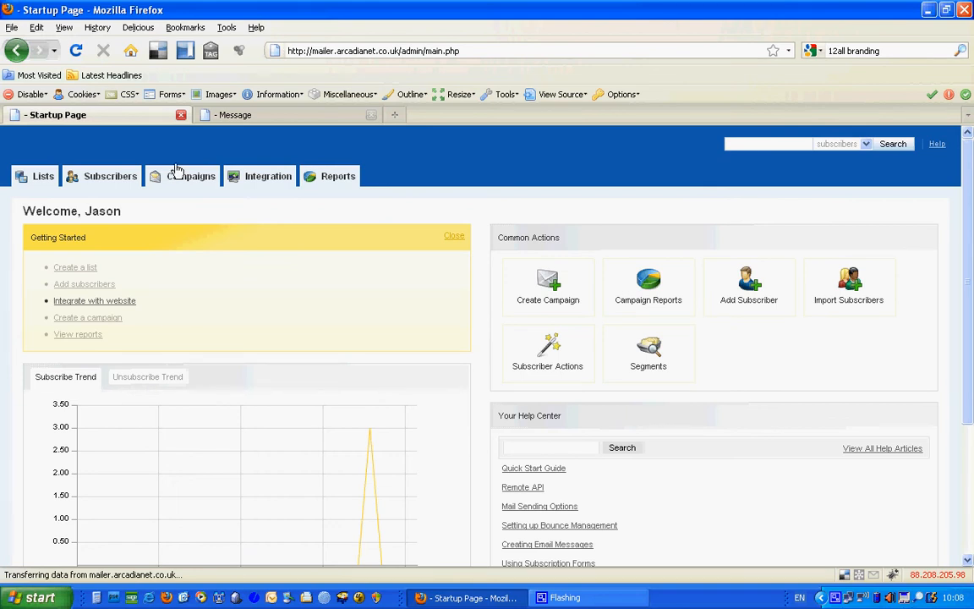
Choose Create New Campaign from the Campaigns menu to begin a new One-Time Mailing.
mouse_move(178, 176)
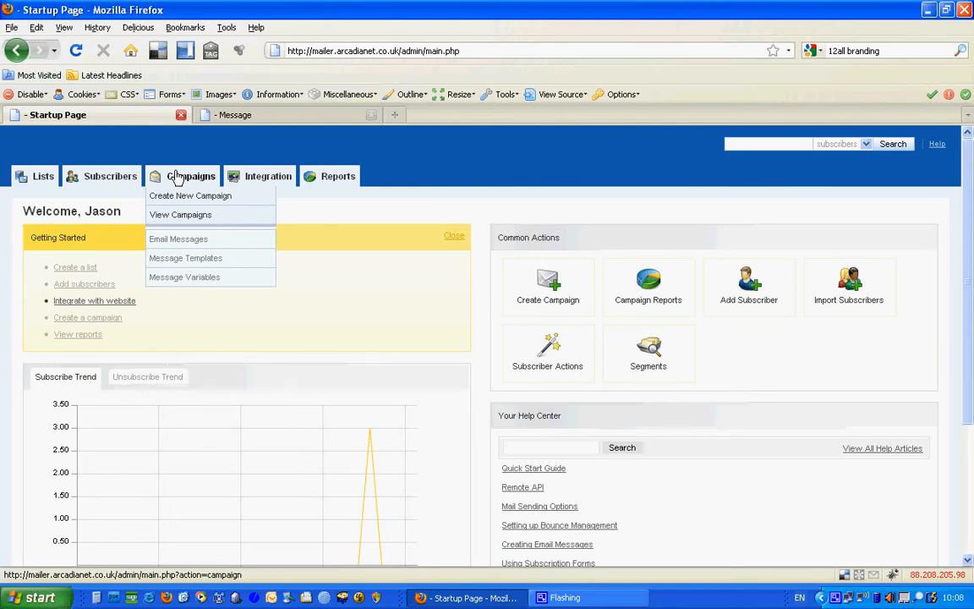
click(188, 197)
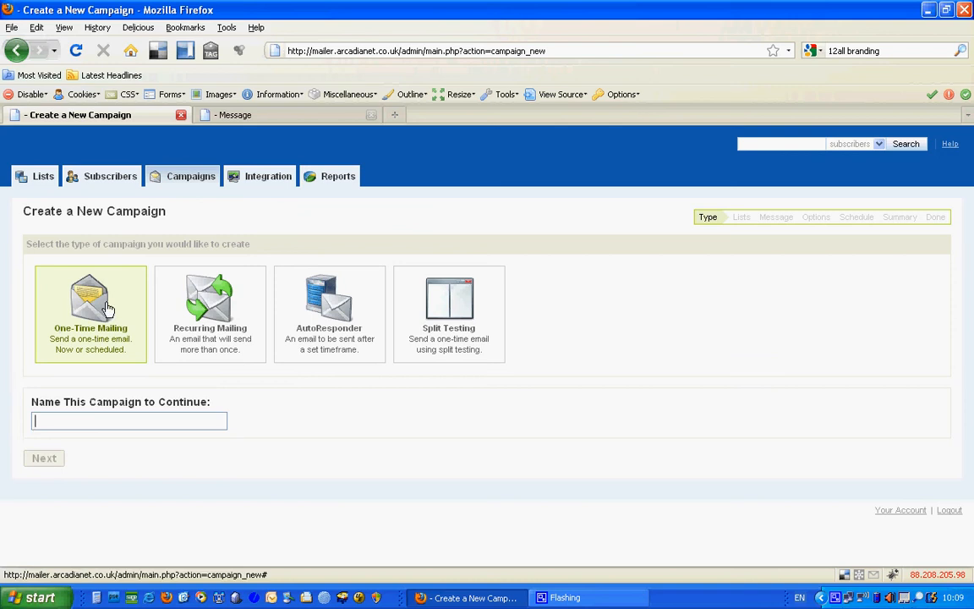
Name the one-time campaign 'Homepage Feb 2010 Mailout' and continue to the Lists step.
text(Homepae)
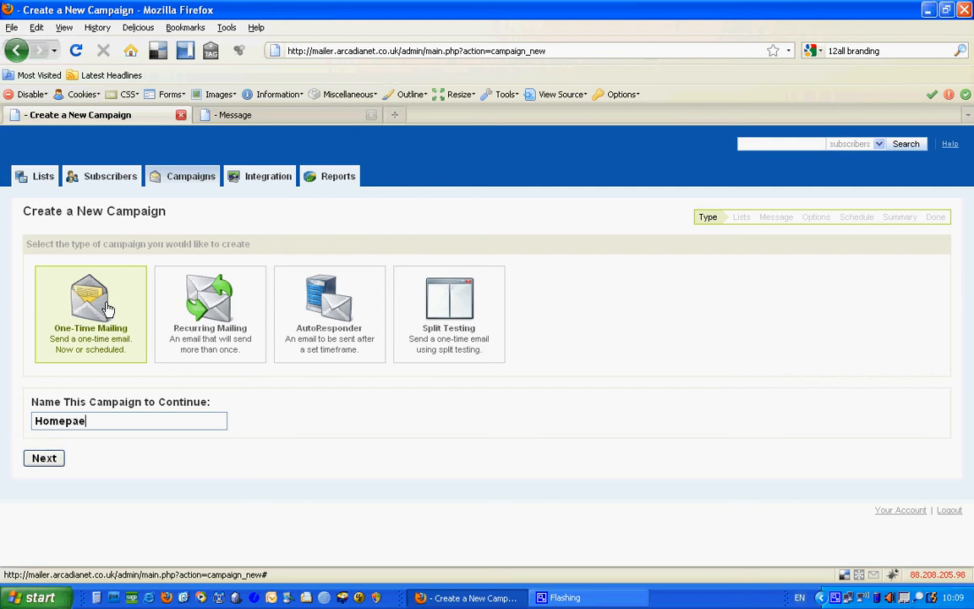
key(BackSpace)
text(ge Feb 2010 Mailout)
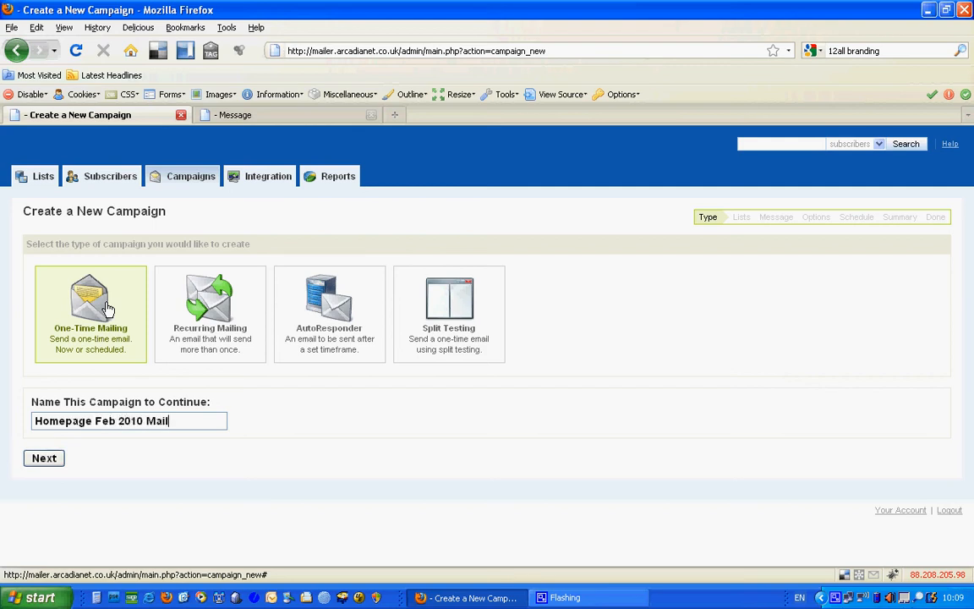
click(44, 459)
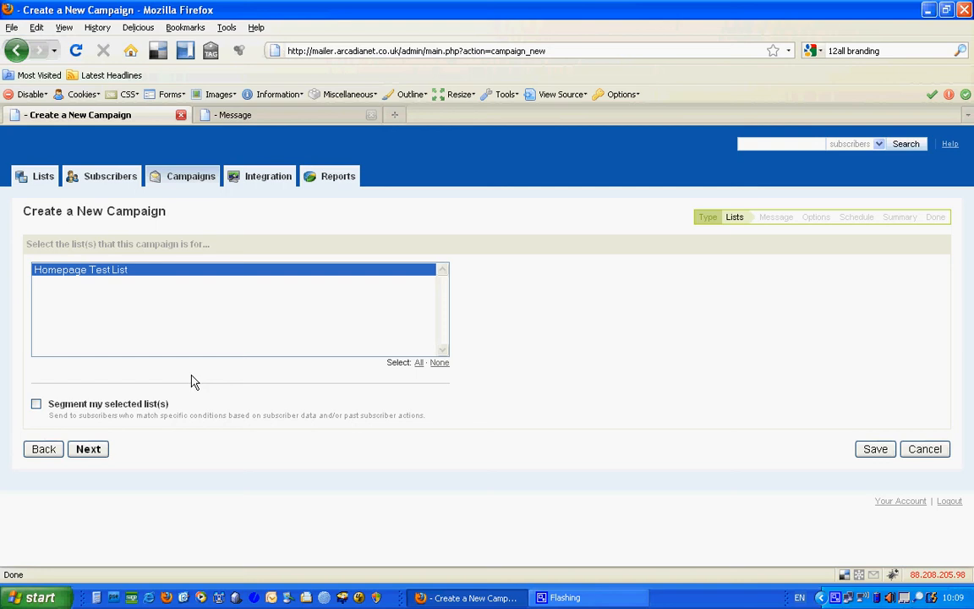
Keep Homepage Test List as the recipient list and continue to the Message step.
click(93, 450)
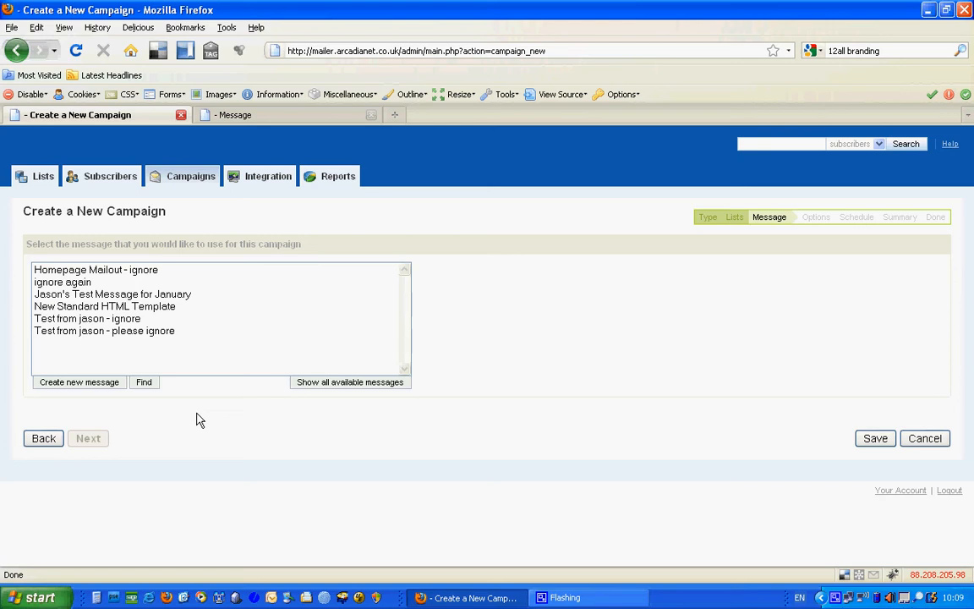
Create a new message based on the Homepage Template and continue to the editing form.
click(87, 387)
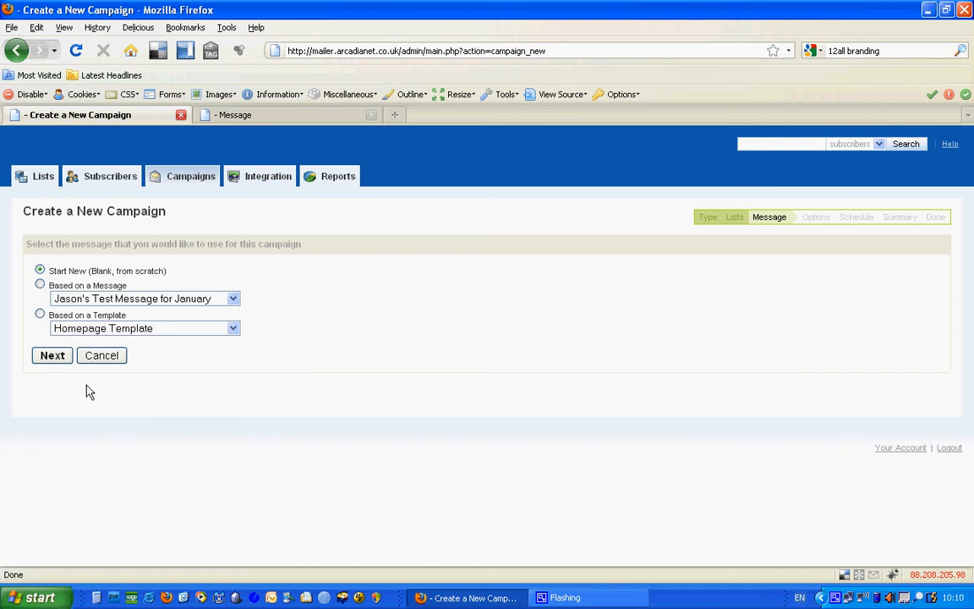
click(233, 299)
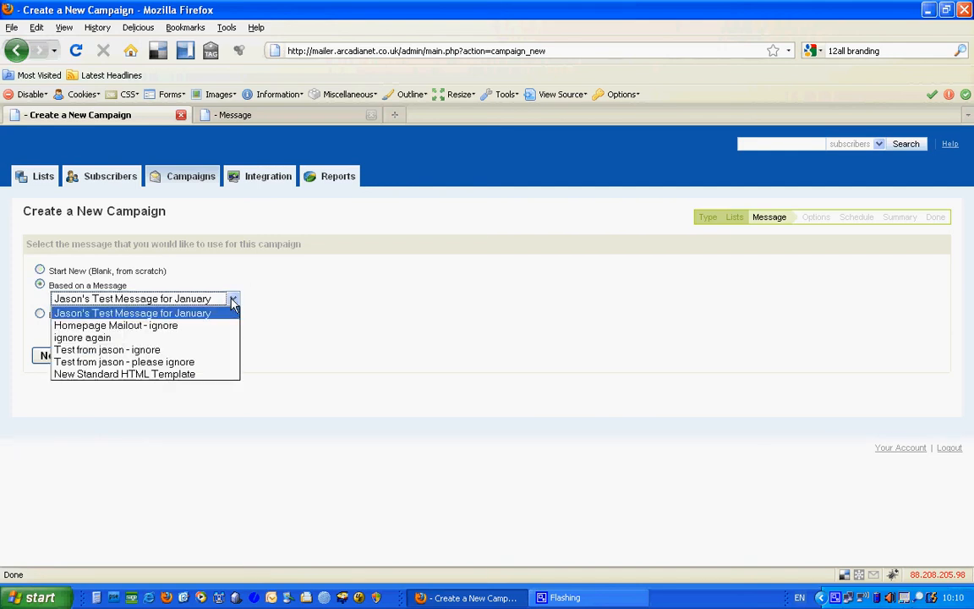
click(169, 313)
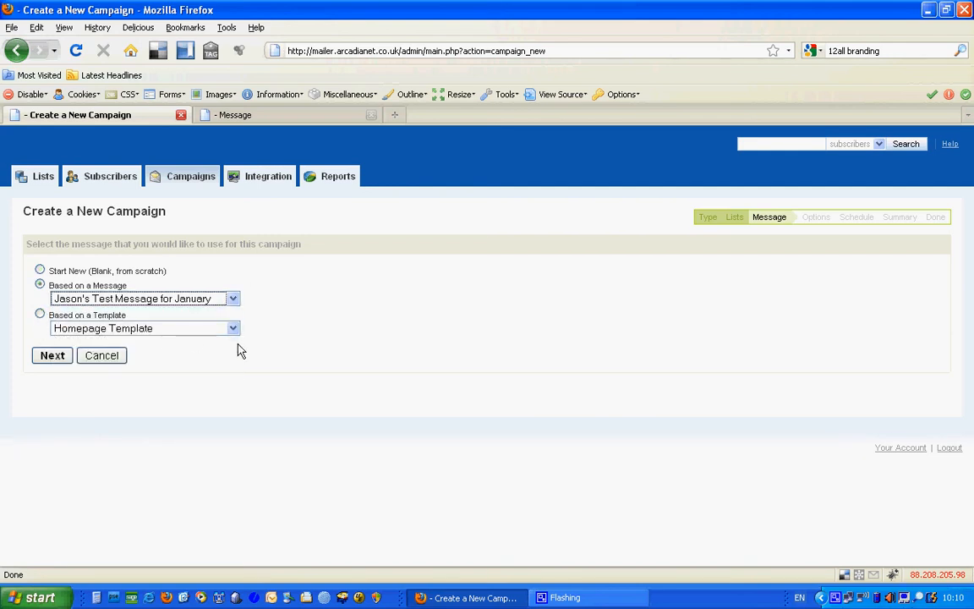
click(40, 315)
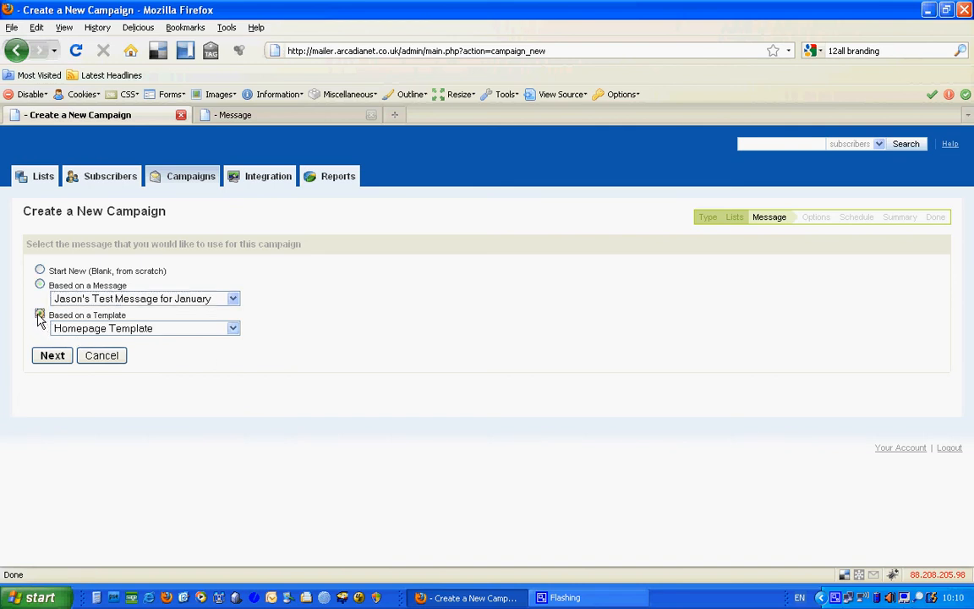
click(53, 356)
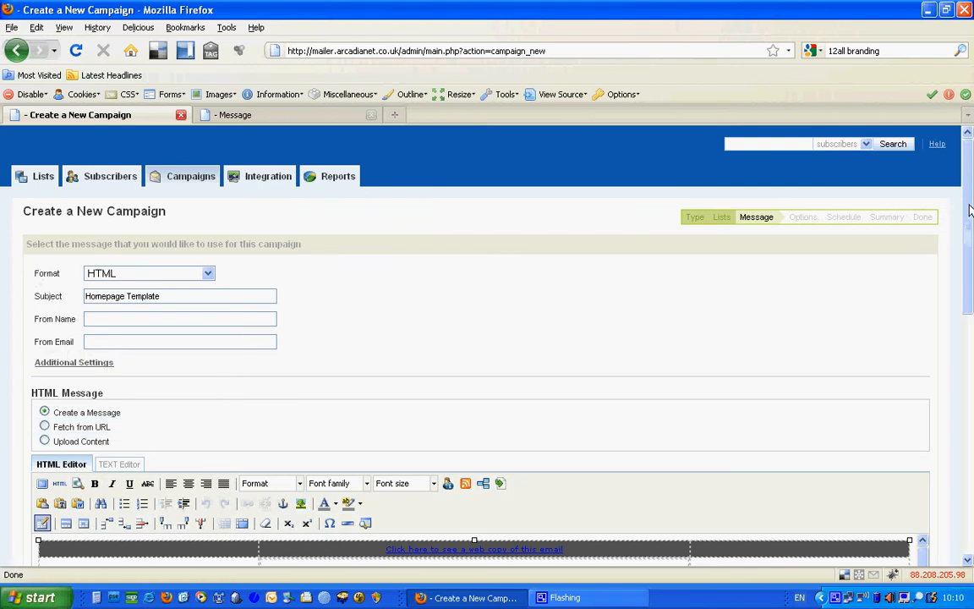
Replace the message subject with 'Homepage Feb 2010 Mailout'.
mouse_move(970, 209)
mouse_down()
mouse_move(973, 444)
mouse_move(971, 199)
mouse_up()
click(165, 298)
drag(170, 297, 36, 295)
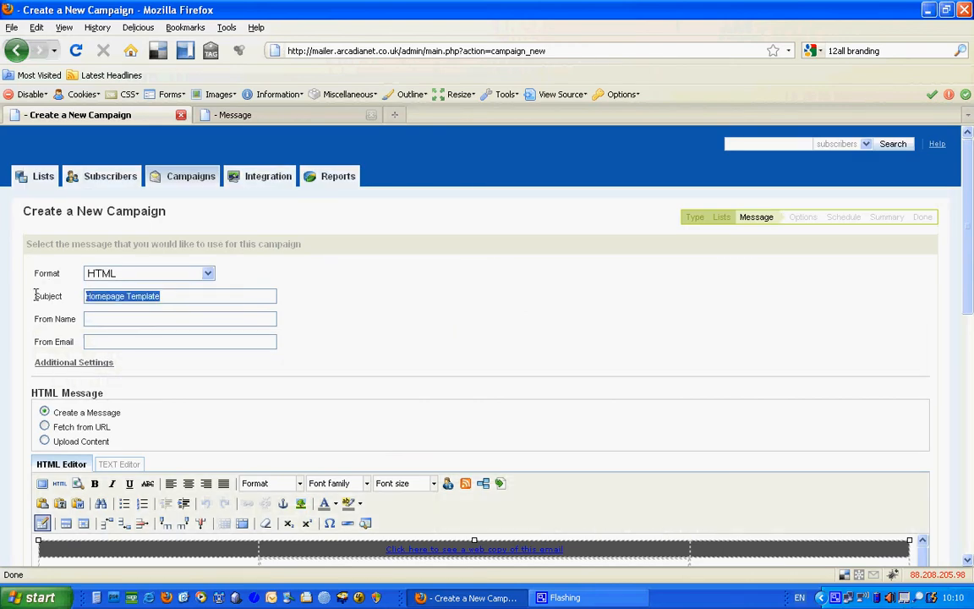
text(Homepage F)
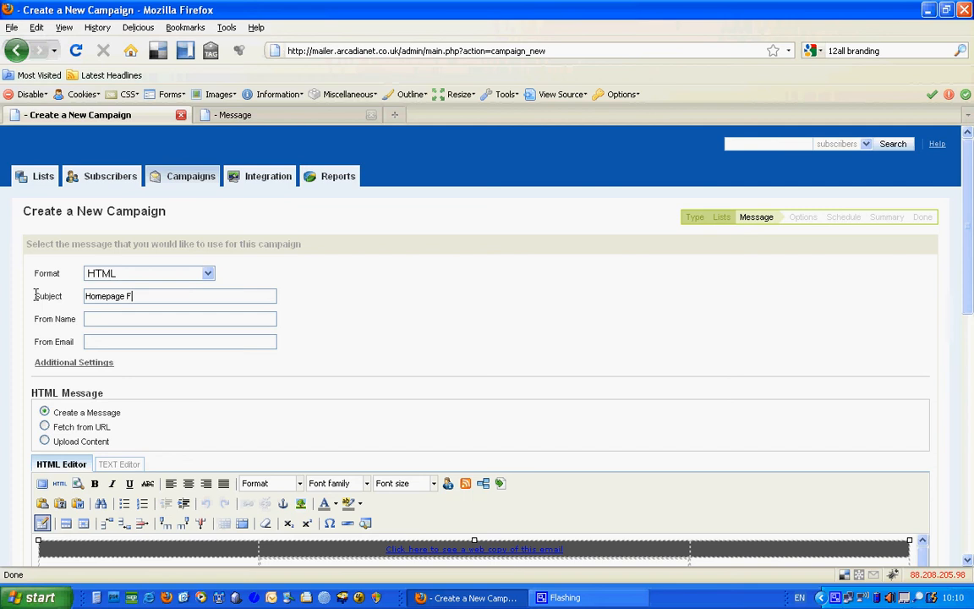
text(eb 2010 Mailout)
key(Tab)
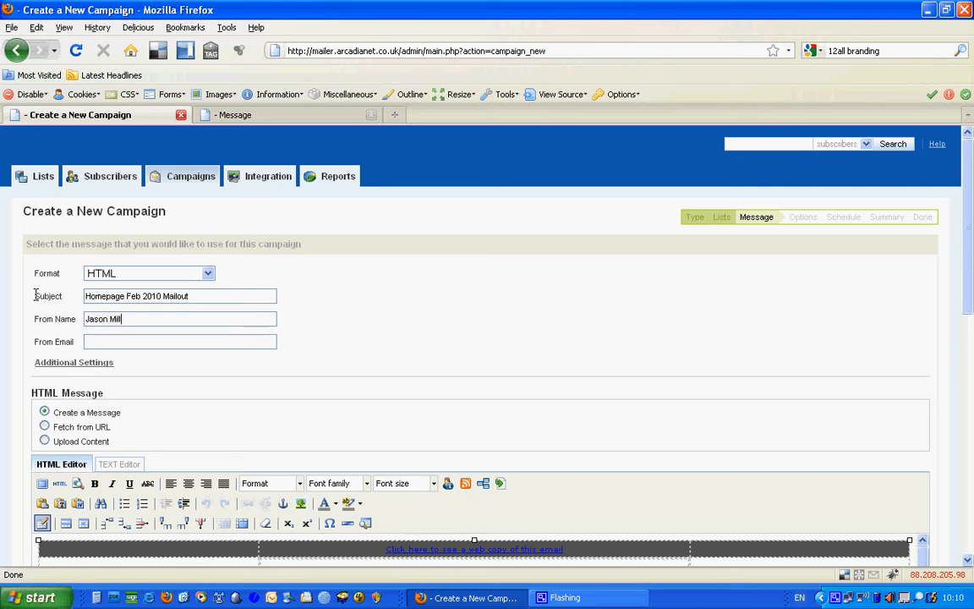
Enter the sender's name and accept the suggested sender e-mail address.
key(Tab)
text(jason)
key(Down)
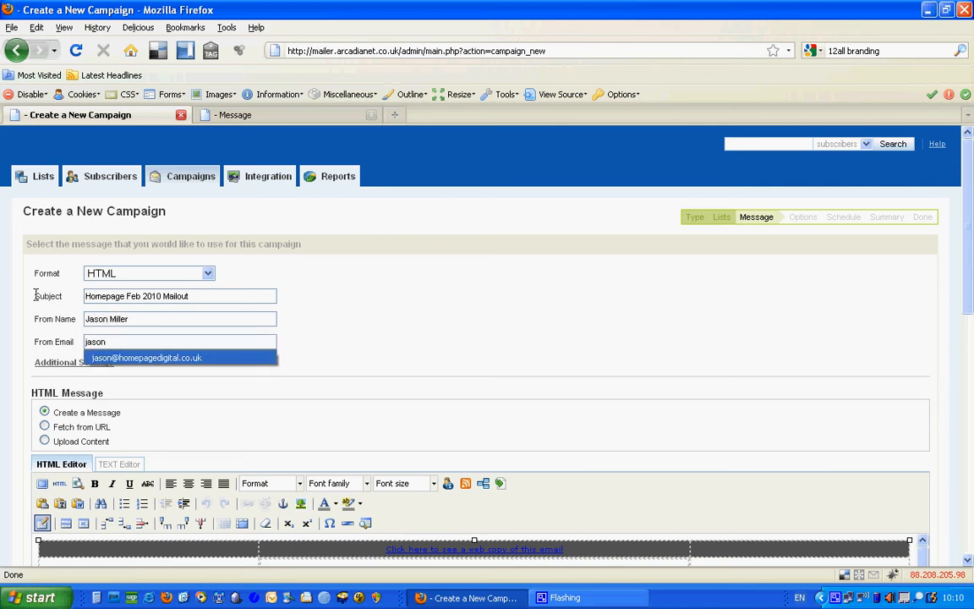
key(Return)
scroll(971, 293, down, 4)
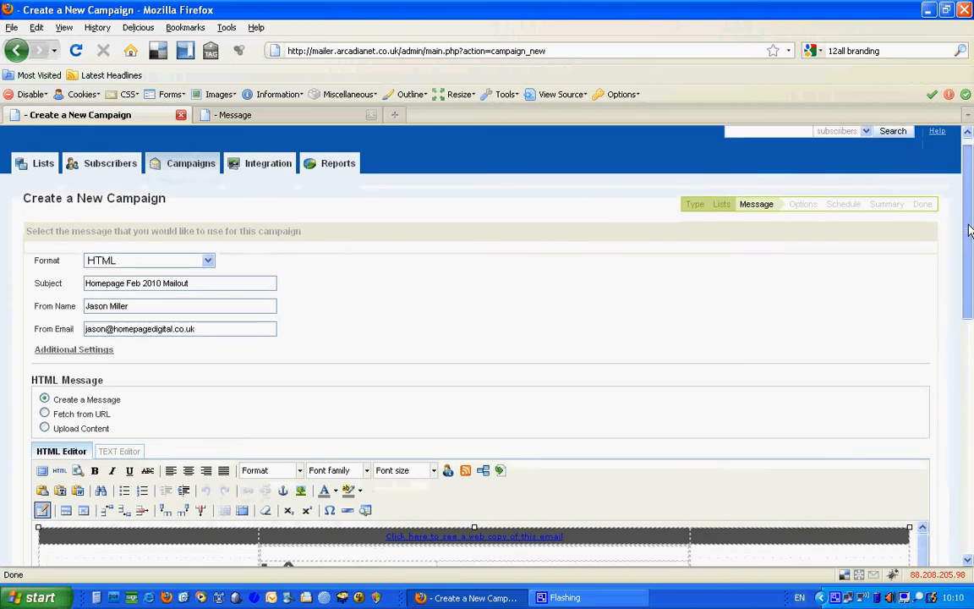
Insert 'Add new text and update .' before 'Aliquam' in the article paragraph.
drag(971, 294, 971, 367)
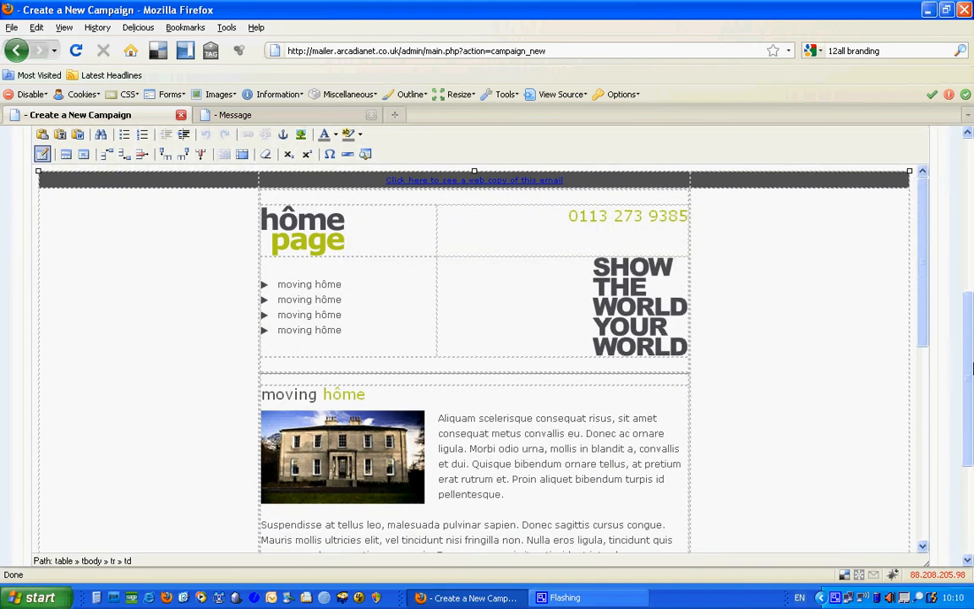
click(437, 421)
click(436, 420)
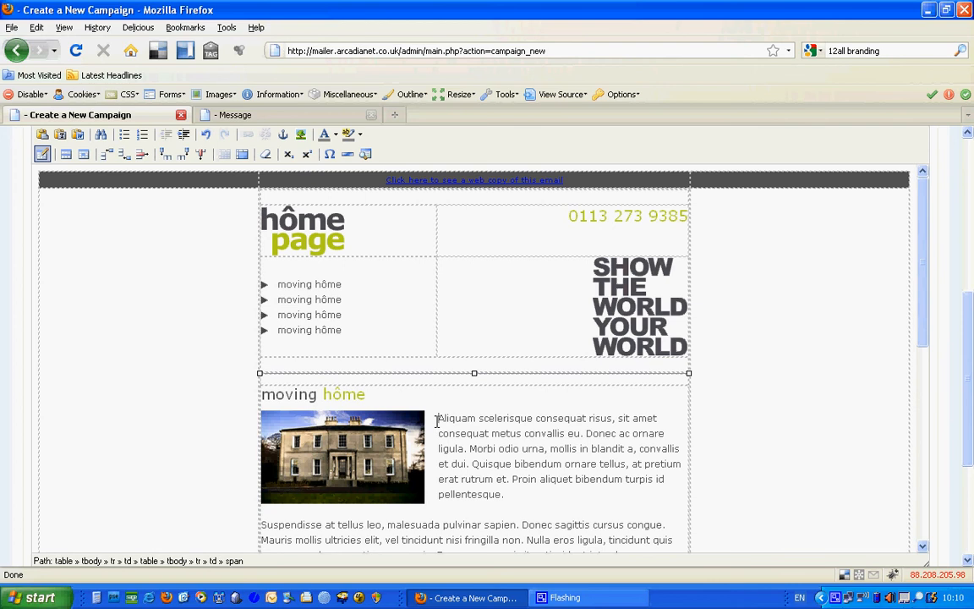
text(Add new text)
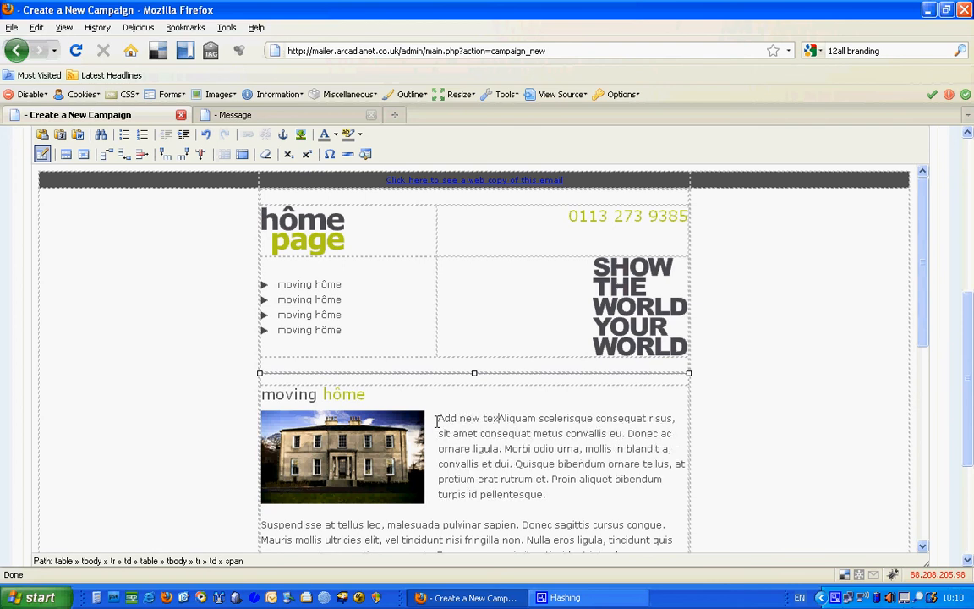
text( and update )
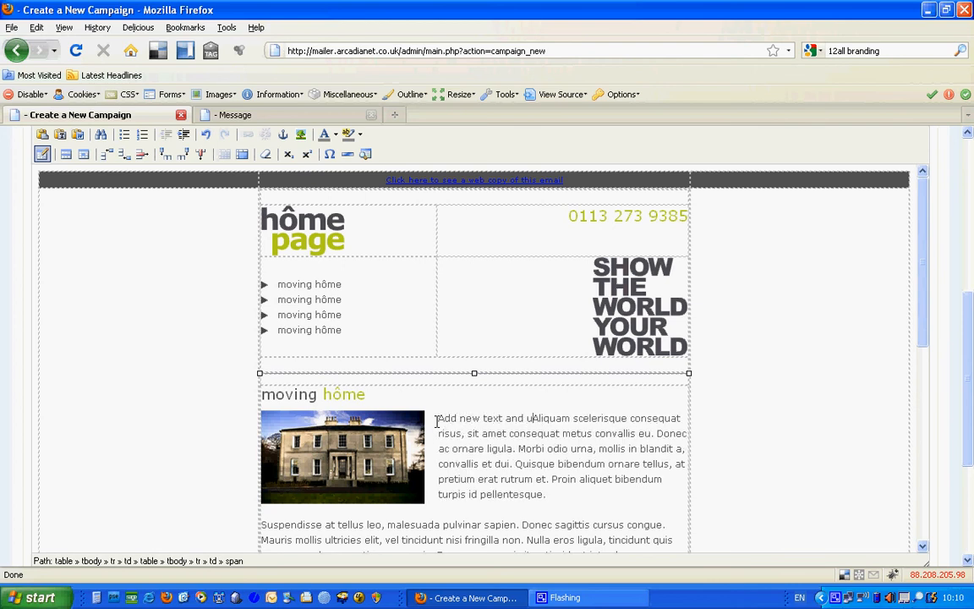
text(.)
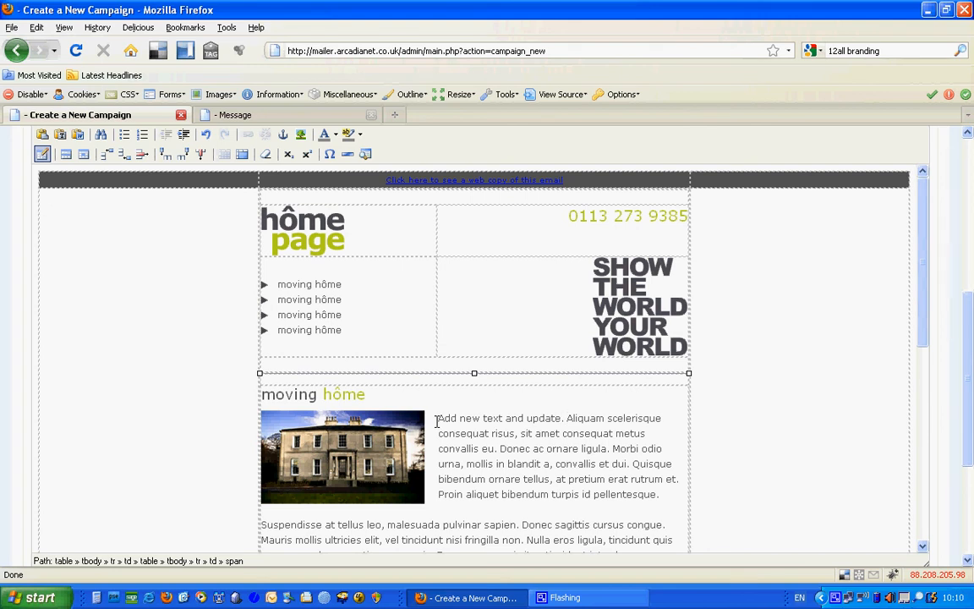
Review the edited message and save it with Add Message as the campaign's message.
scroll(934, 292, down, 1)
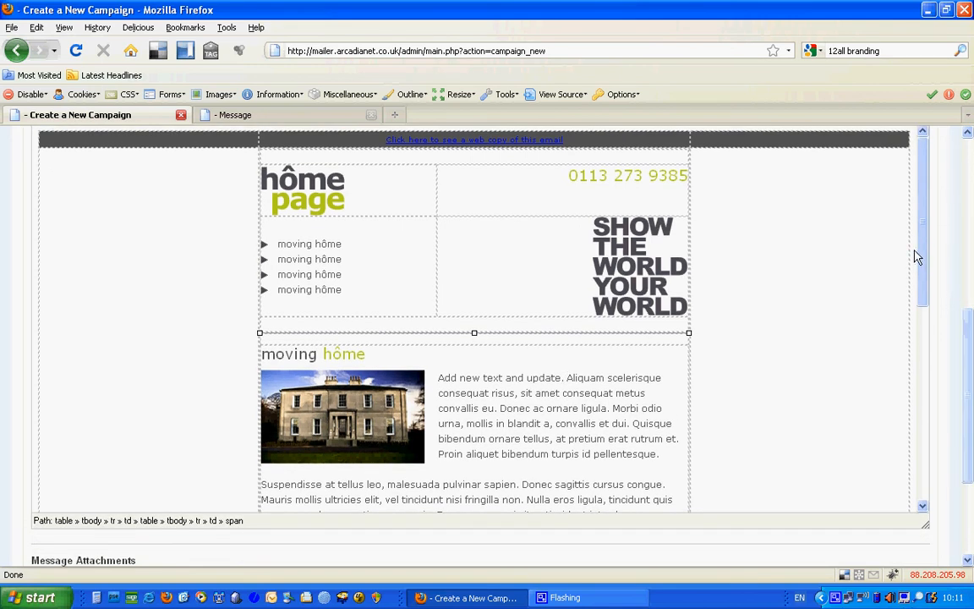
scroll(971, 361, up, 3)
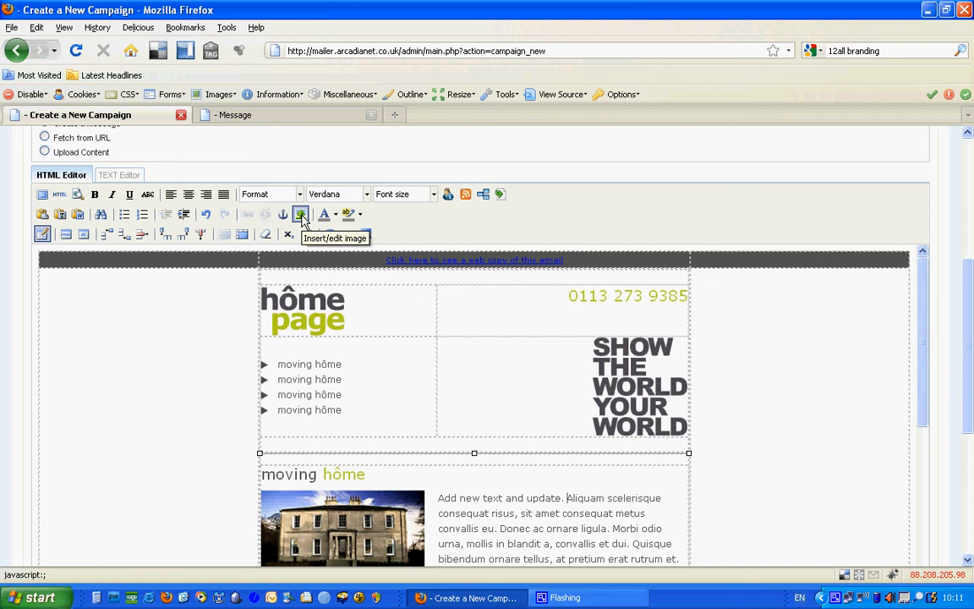
drag(967, 312, 970, 404)
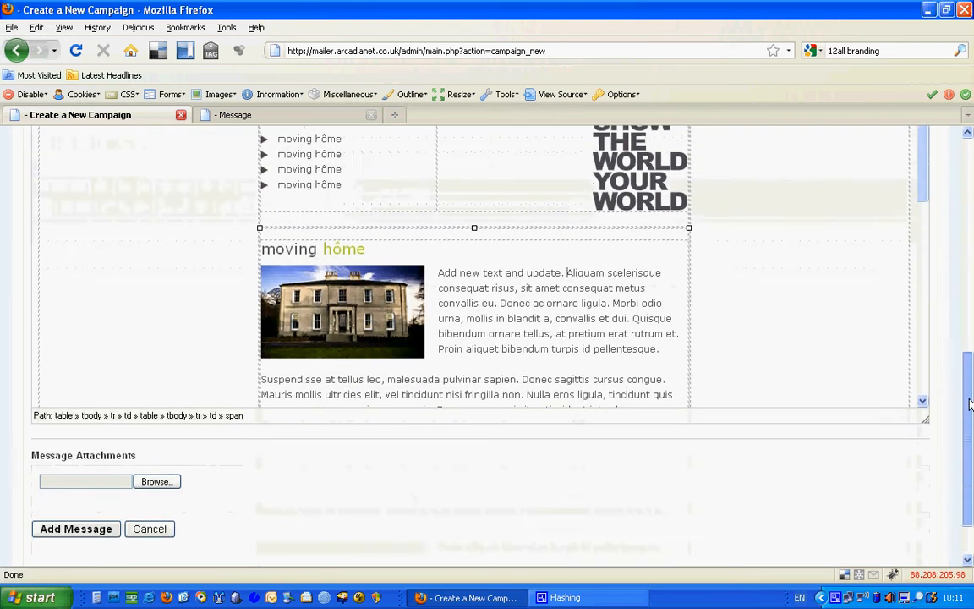
drag(920, 191, 920, 251)
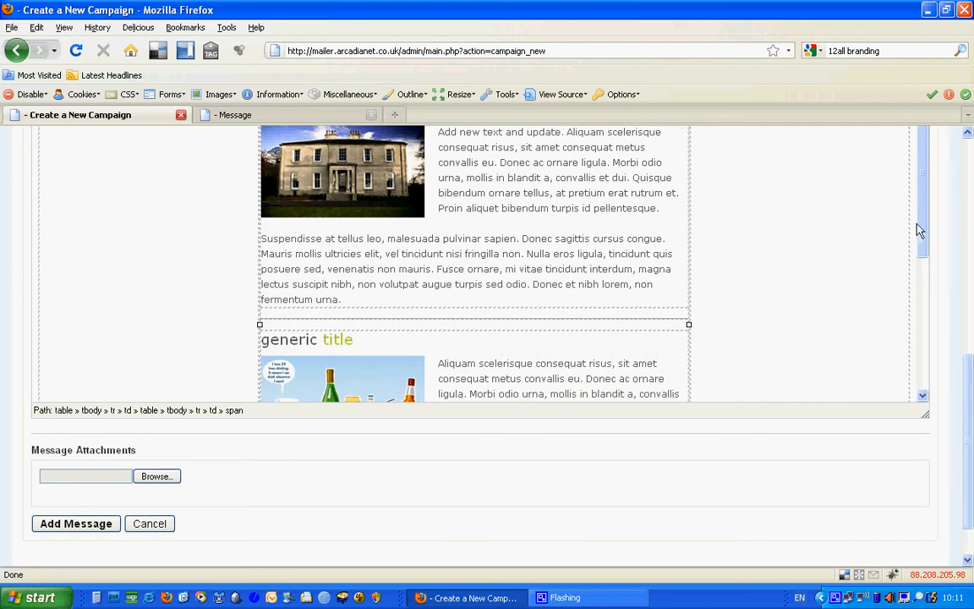
drag(920, 226, 932, 207)
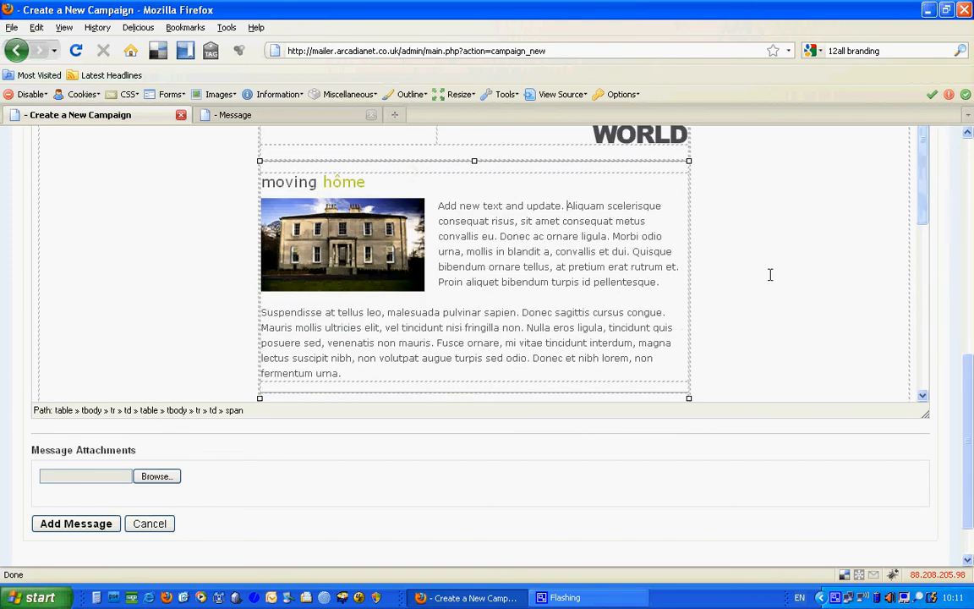
click(62, 525)
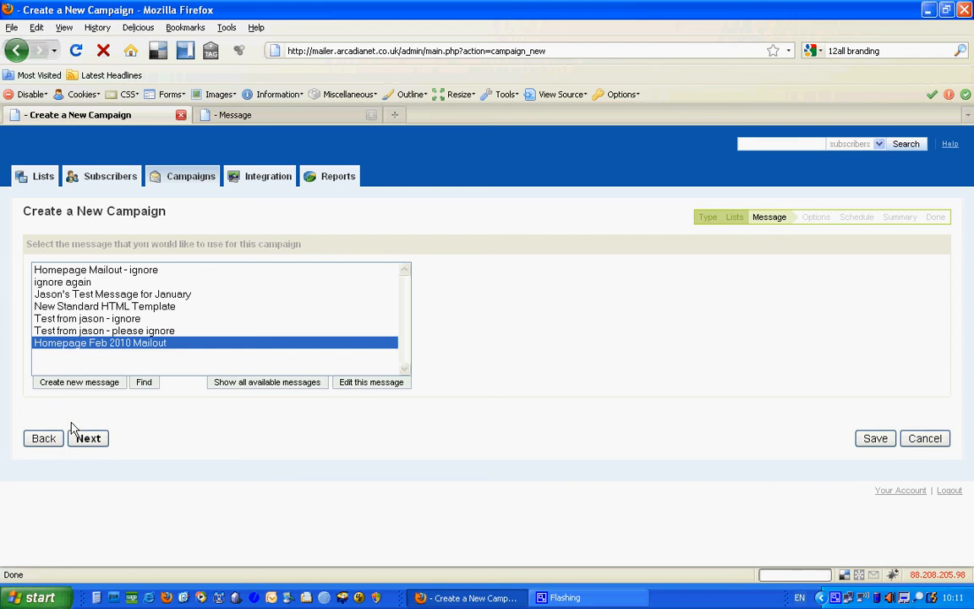
Leave link tracking, unsubscribe message and open tracking unchanged in Options, then go to Schedule.
click(89, 443)
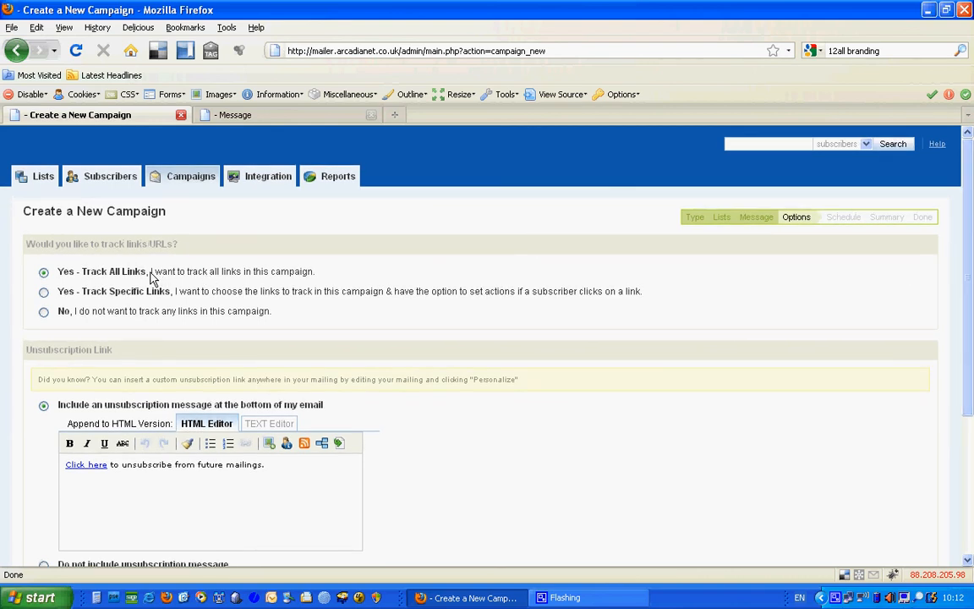
scroll(971, 211, down, 4)
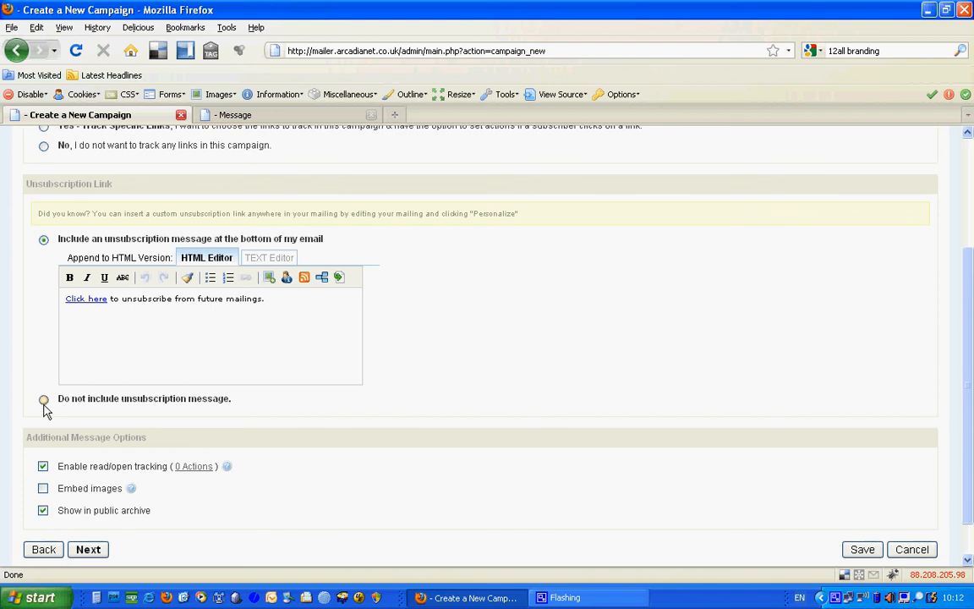
scroll(970, 354, down, 1)
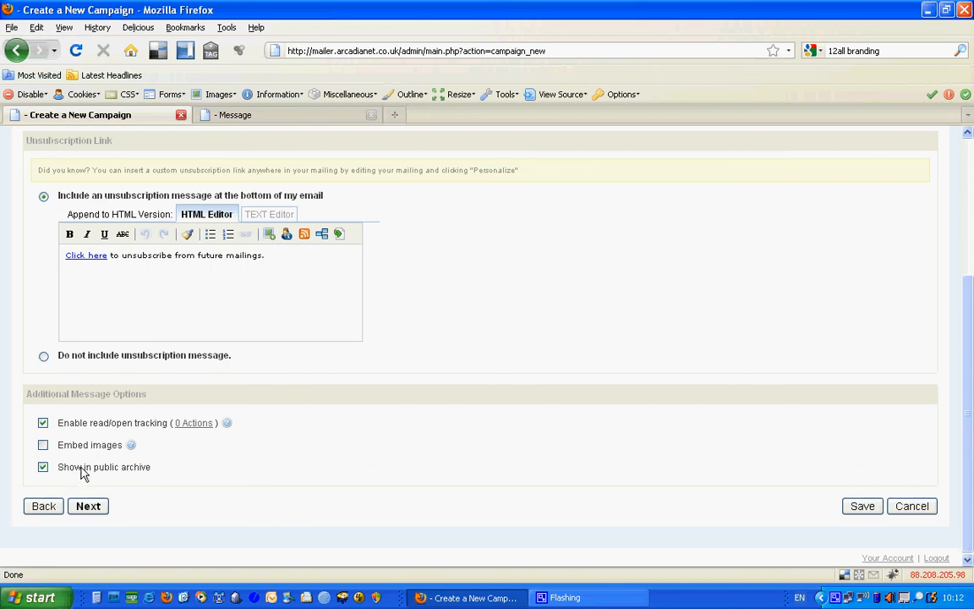
drag(971, 384, 972, 455)
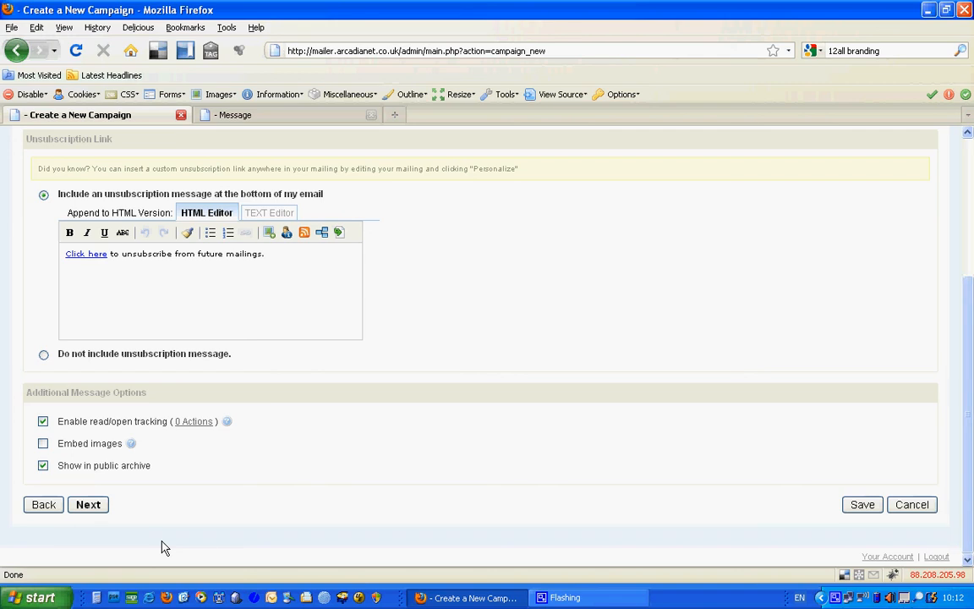
click(88, 504)
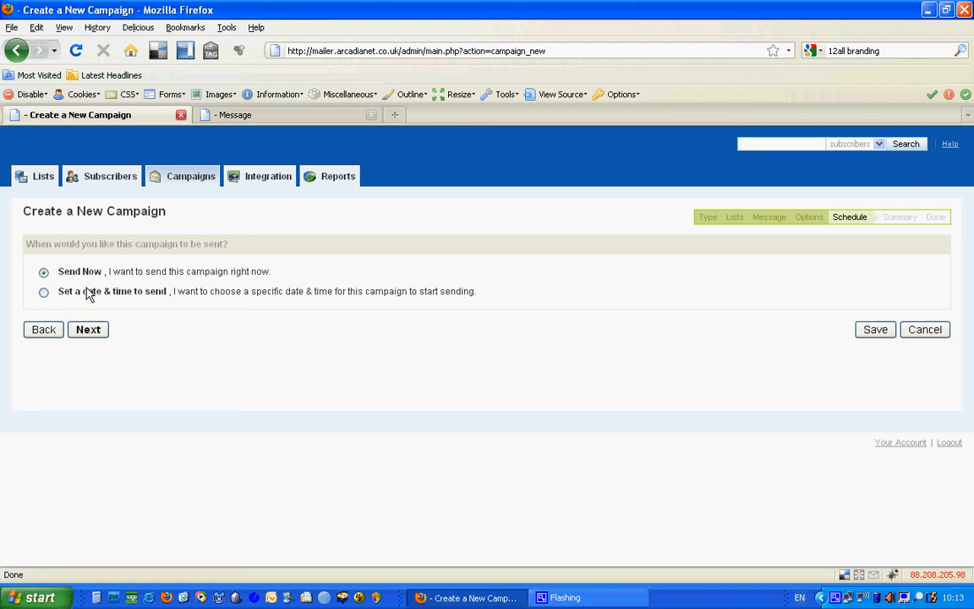
Choose Send Now as the sending time and proceed to the Summary showing 3 recipients.
click(43, 293)
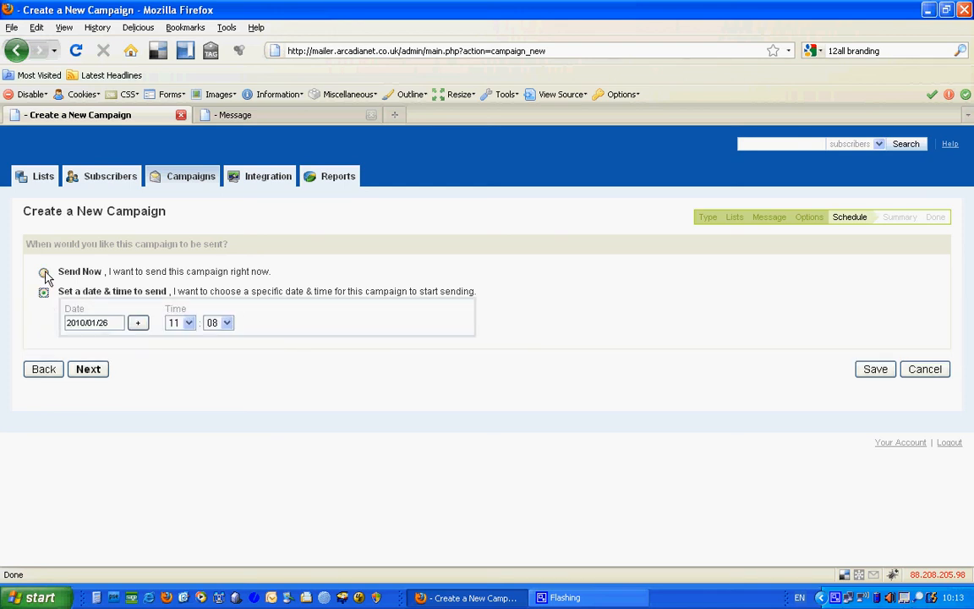
click(43, 272)
click(88, 330)
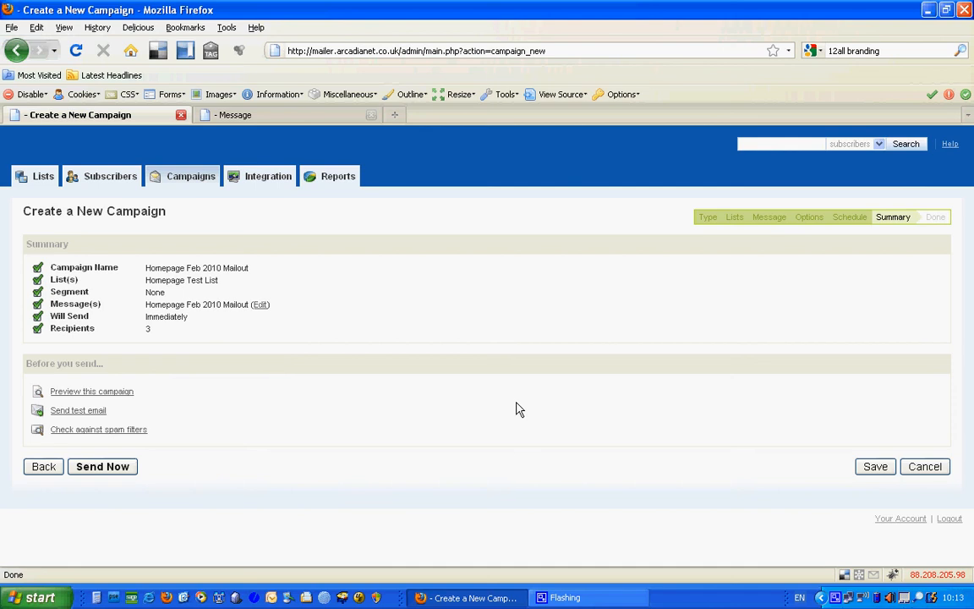
Send a test email to the prefilled address, then open the spam filter check.
click(96, 417)
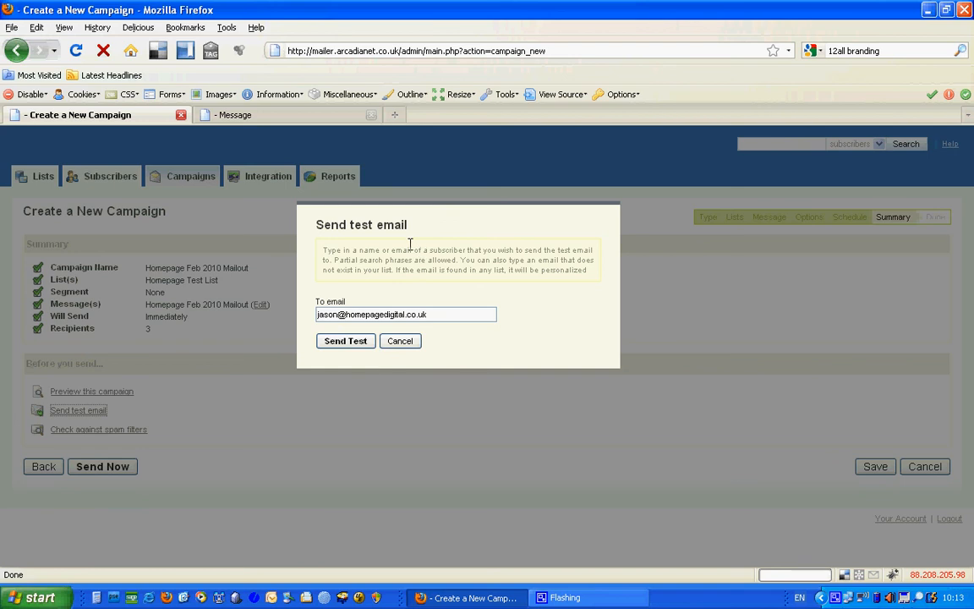
click(348, 342)
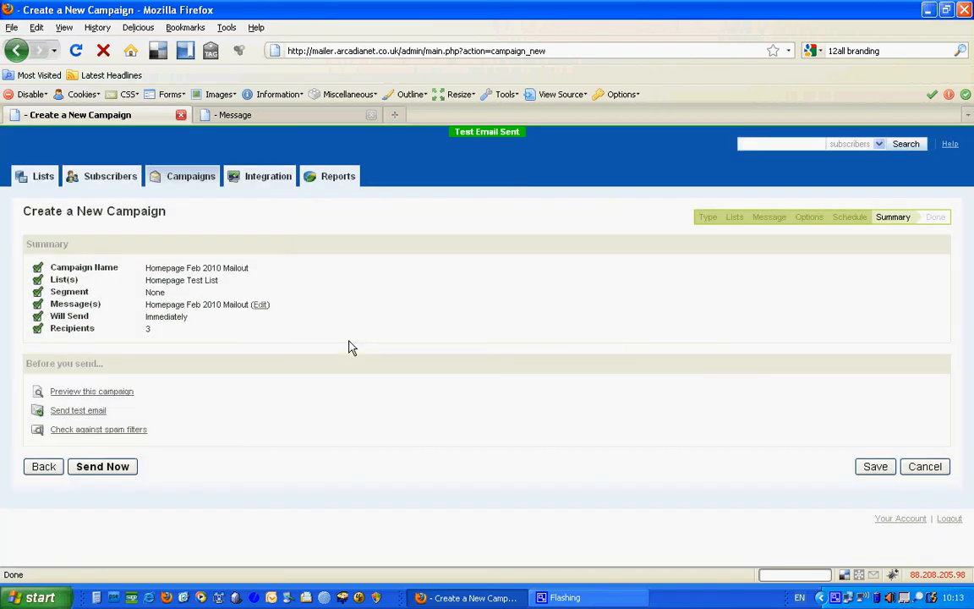
click(100, 433)
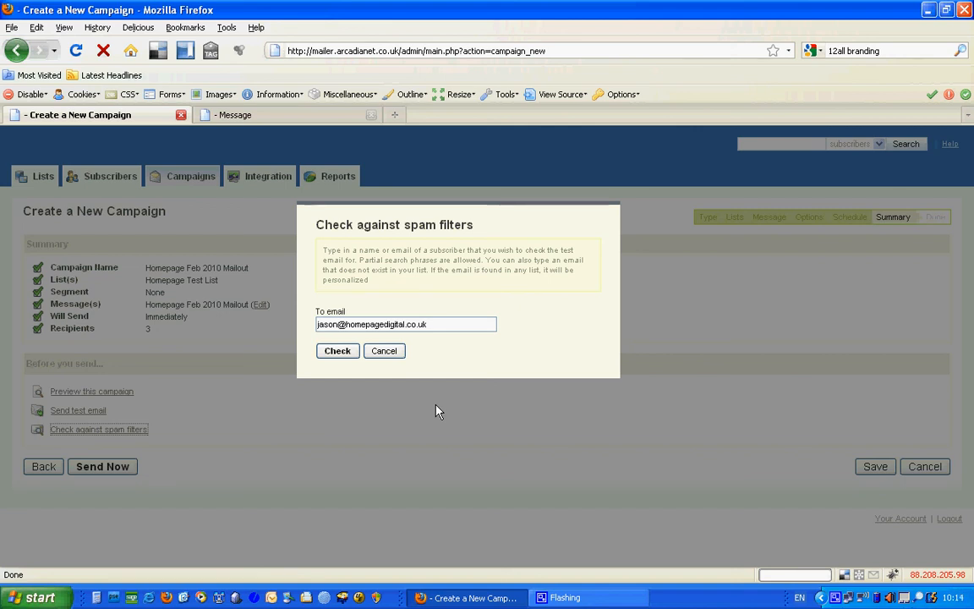
Spam-check the prefilled address and an arcadianet.co.uk address, both scoring 0.4/7.0, then close.
click(337, 351)
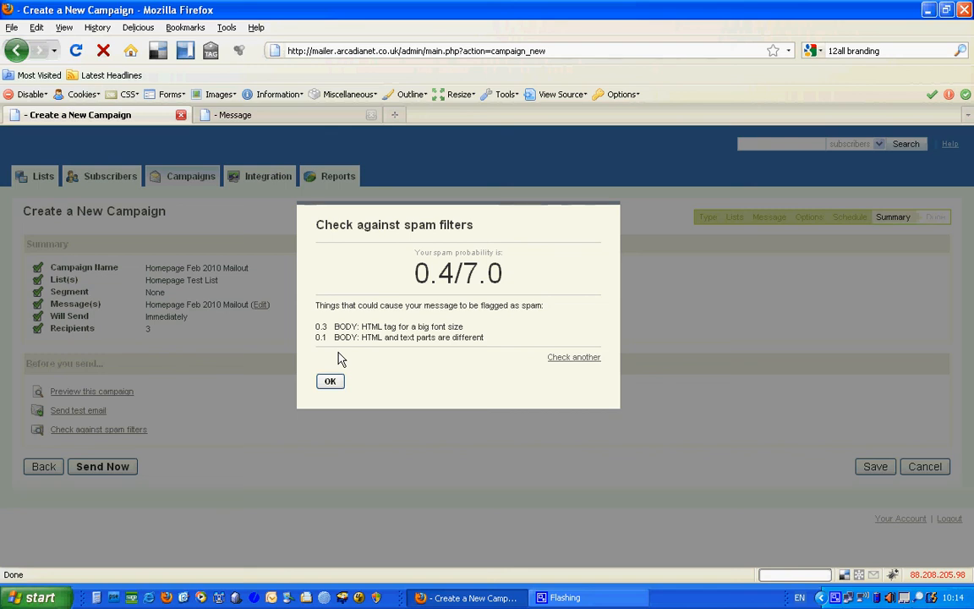
mouse_move(412, 326)
click(572, 358)
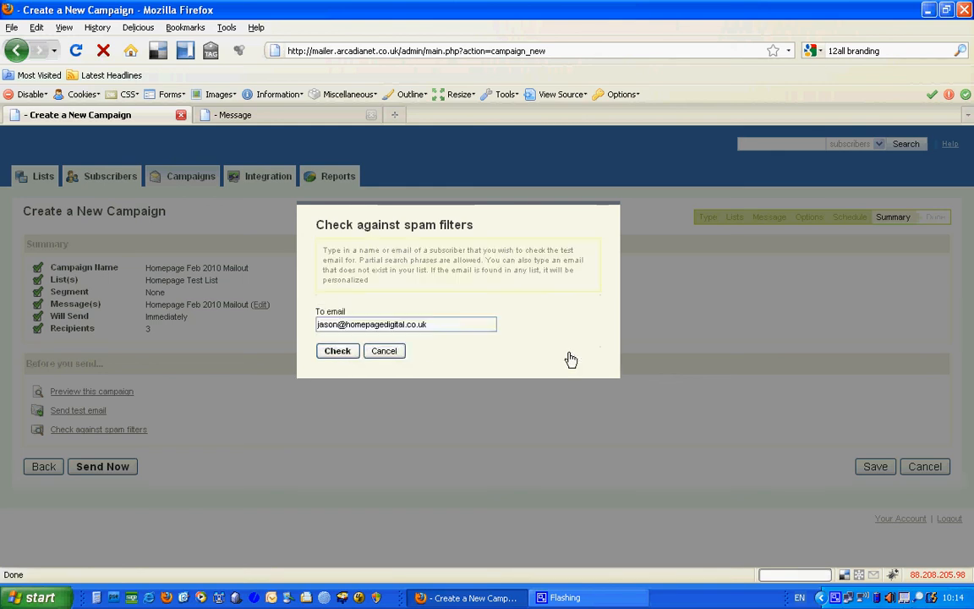
drag(433, 322, 348, 325)
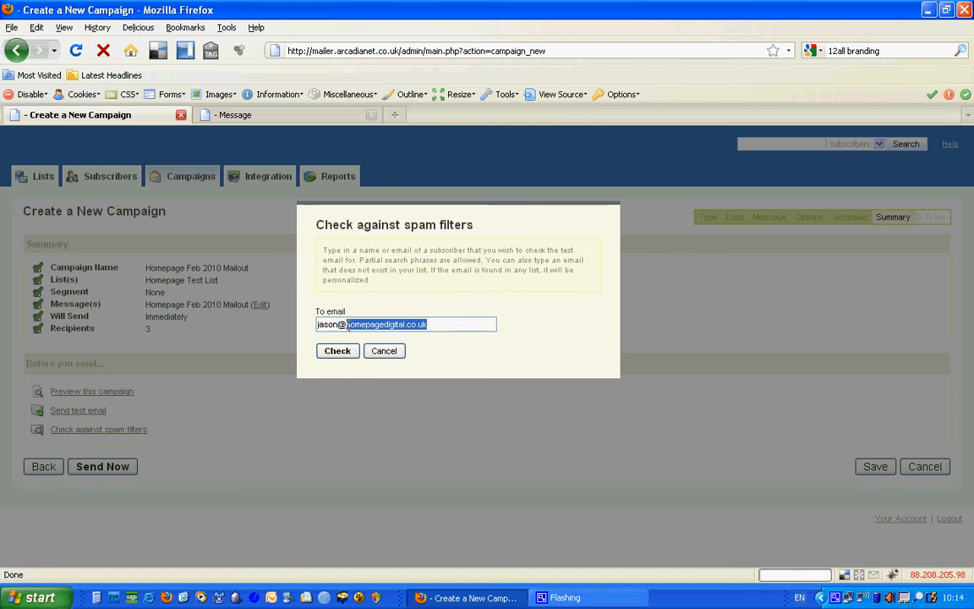
text(arcadianet.co.uk)
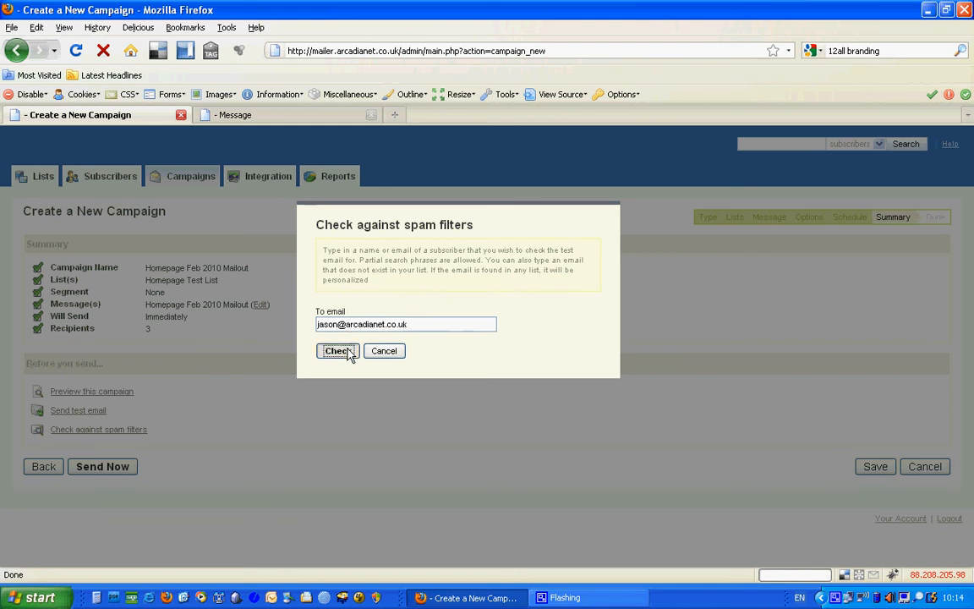
click(343, 350)
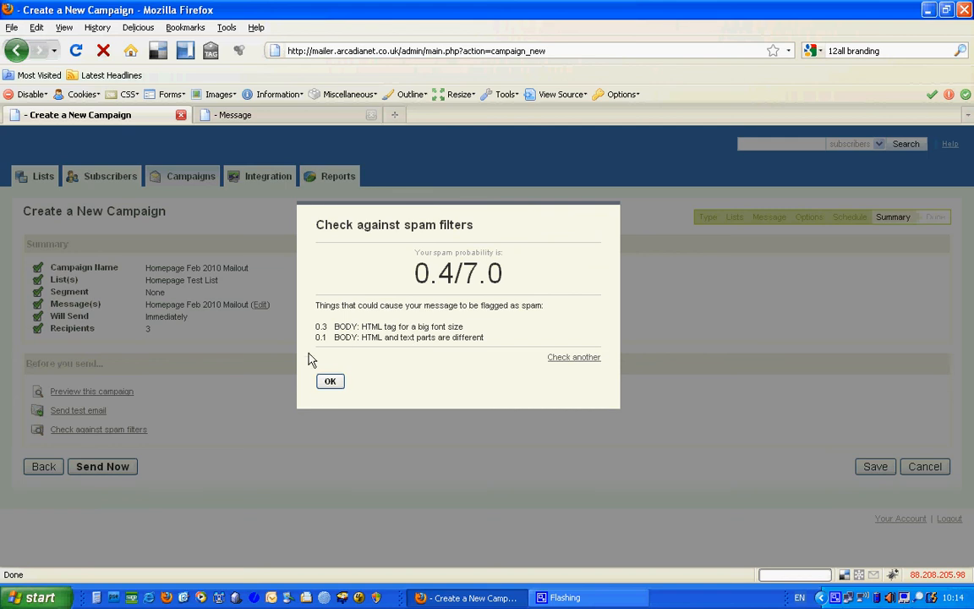
click(334, 383)
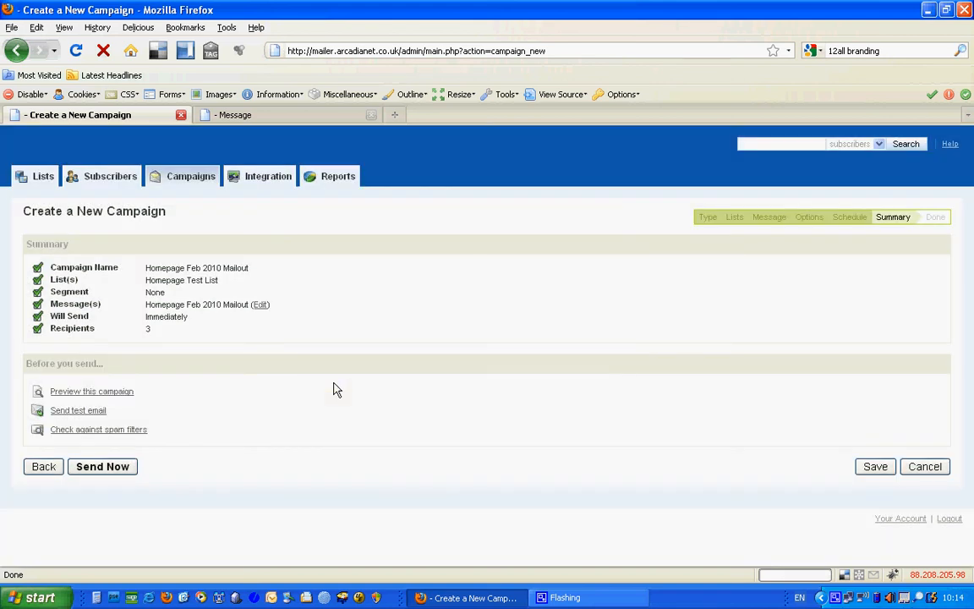
Send the Homepage Feb 2010 Mailout campaign now from the Summary step, reaching the Done page.
click(94, 471)
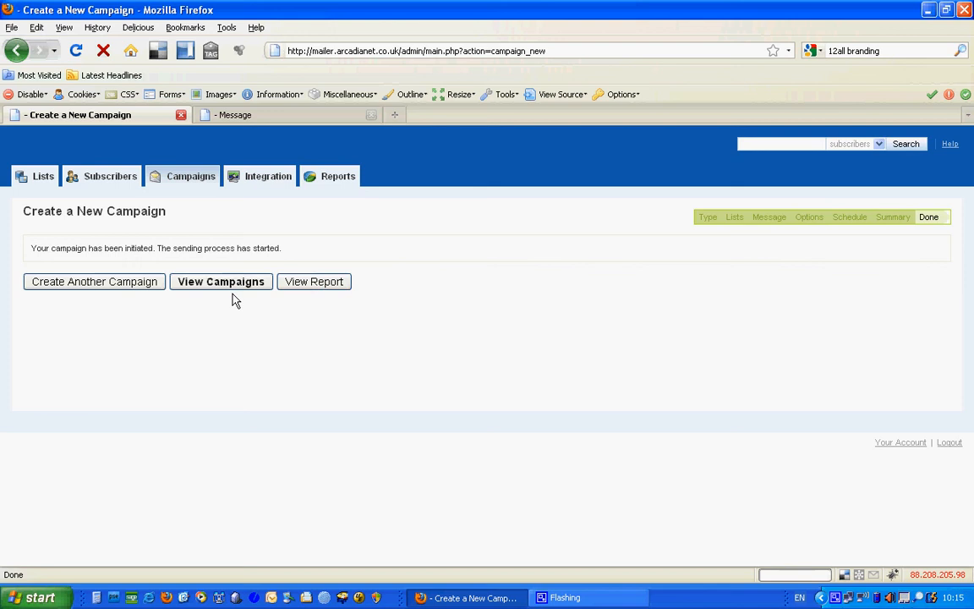
right_click(836, 598)
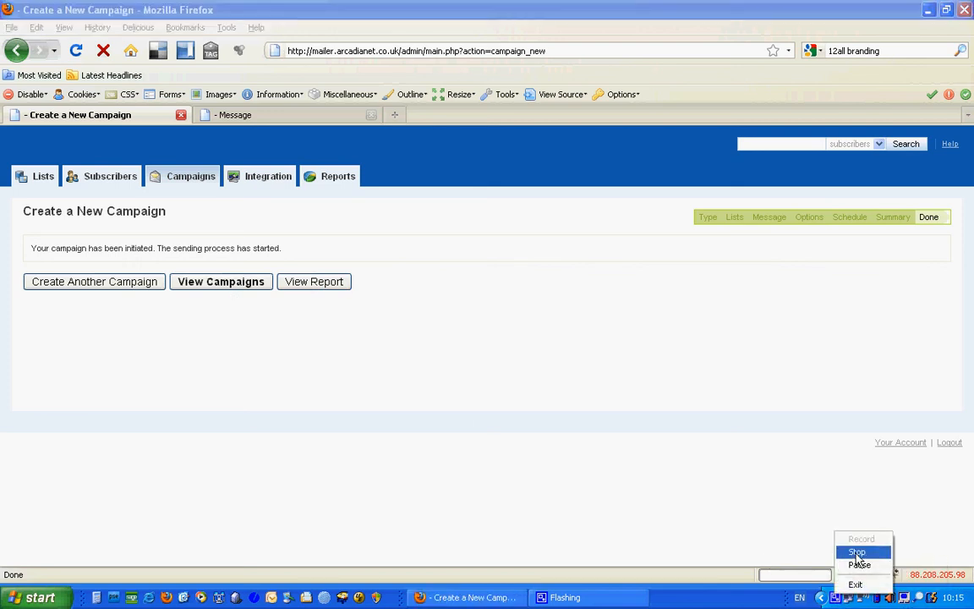